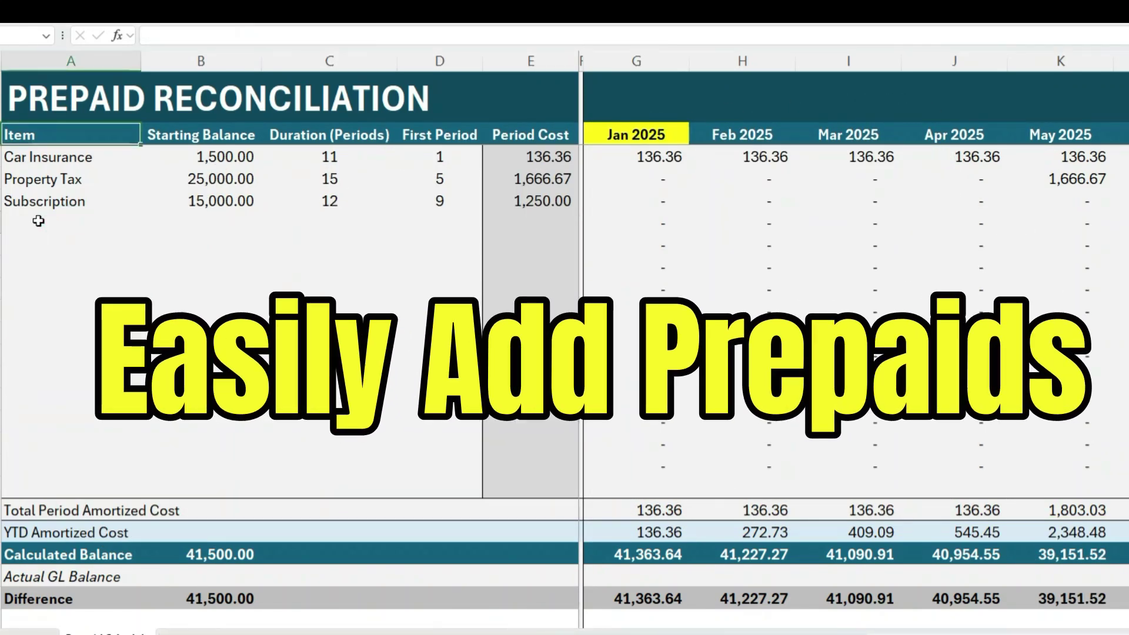
Add an Office Software prepaid item with 8000 balance, 12 periods, starting period 3.
click(38, 221)
text(Offic)
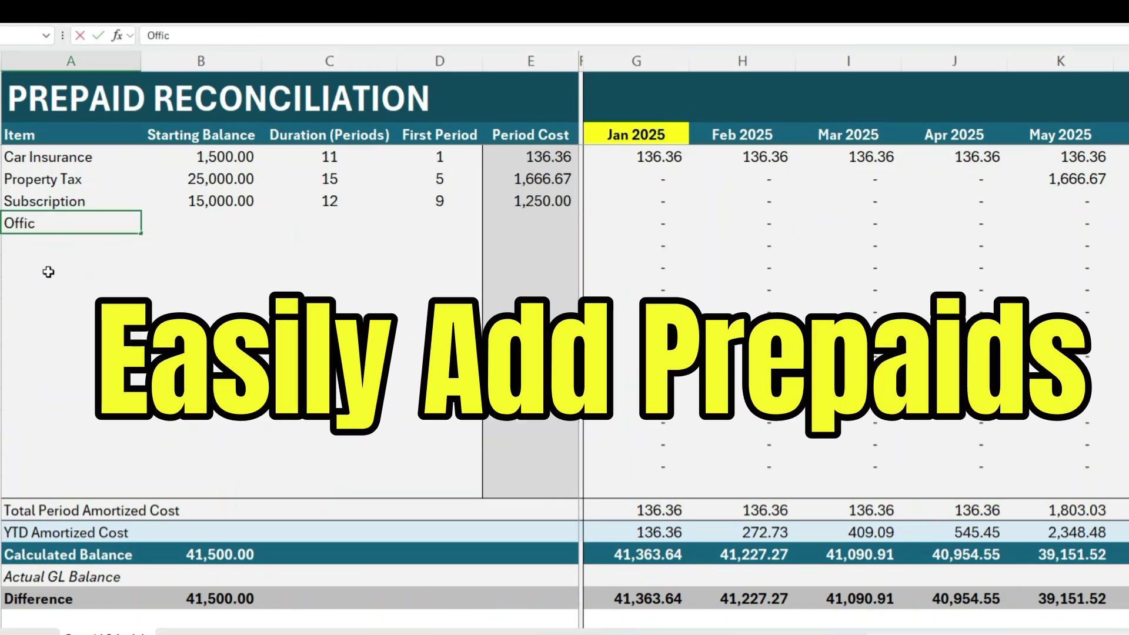
text(e Software)
key(Tab)
text(8000)
key(Tab)
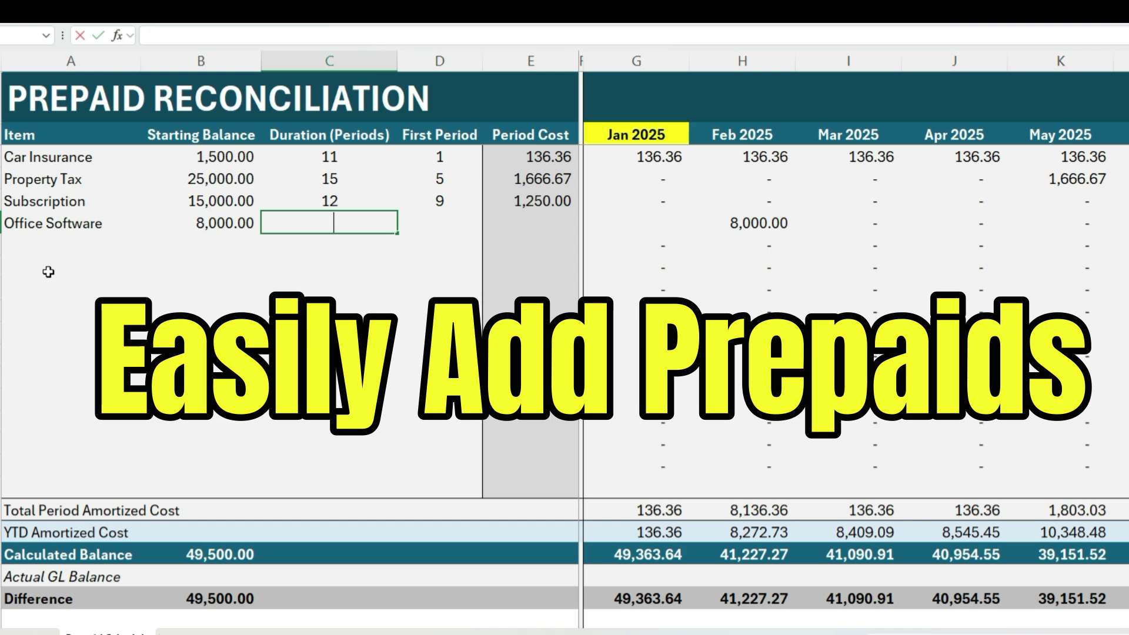
text(12)
key(Tab)
text(3)
key(Tab)
drag(864, 632, 900, 632)
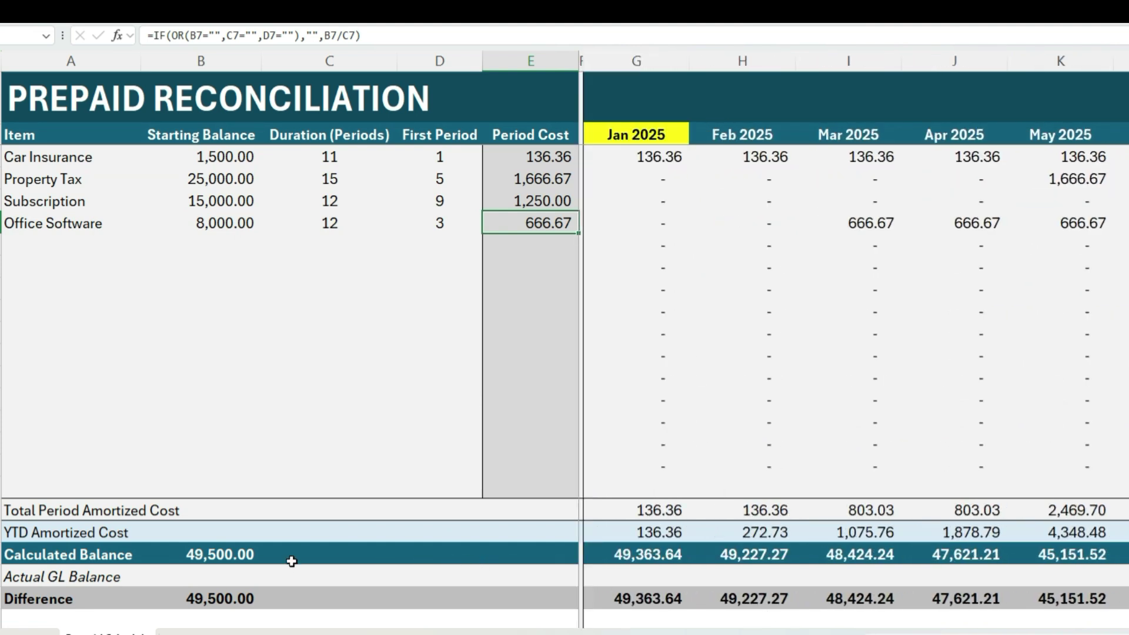
Enter Actual GL Balances of 49,500 overall and 49,363.64 for Jan 2025.
click(227, 577)
text(49,5)
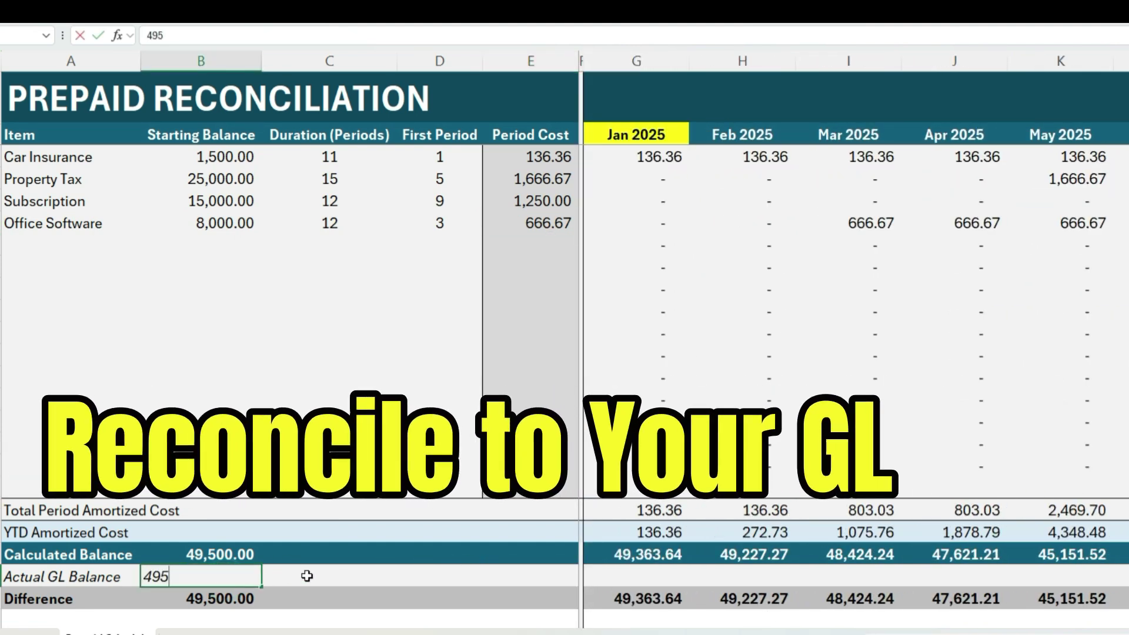
text(00)
click(307, 575)
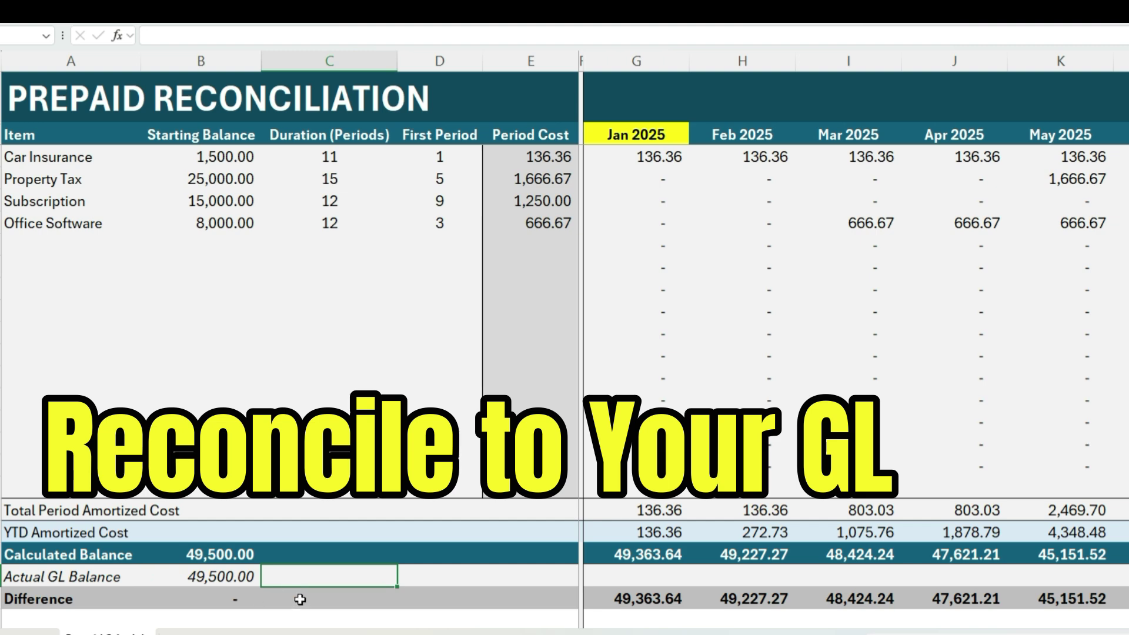
click(654, 579)
text(49,36)
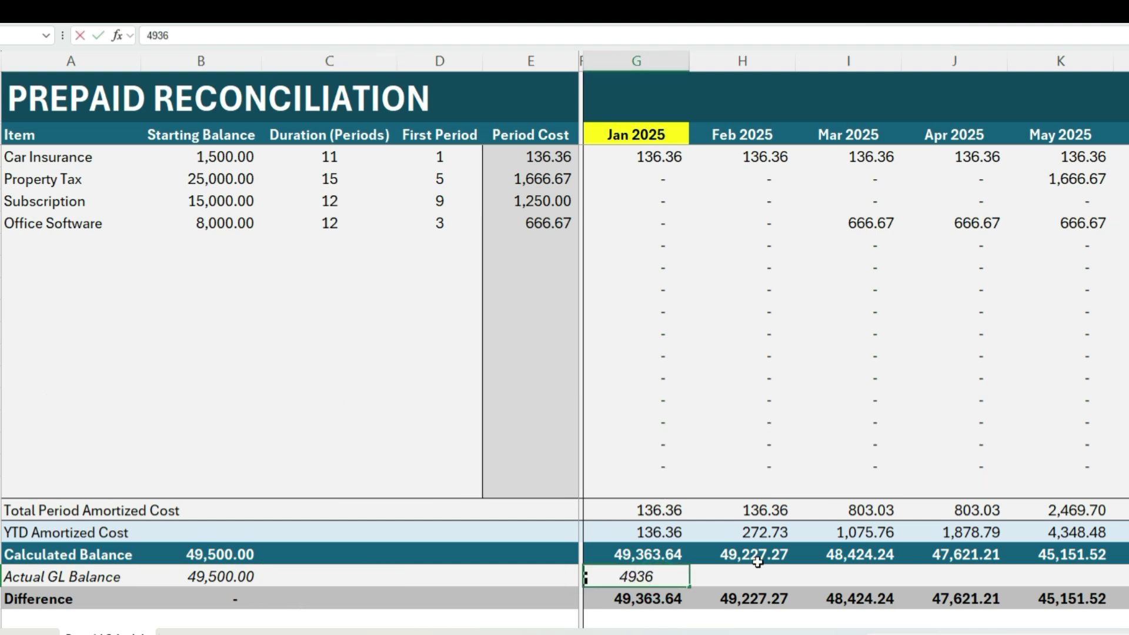
text(3.64)
key(Tab)
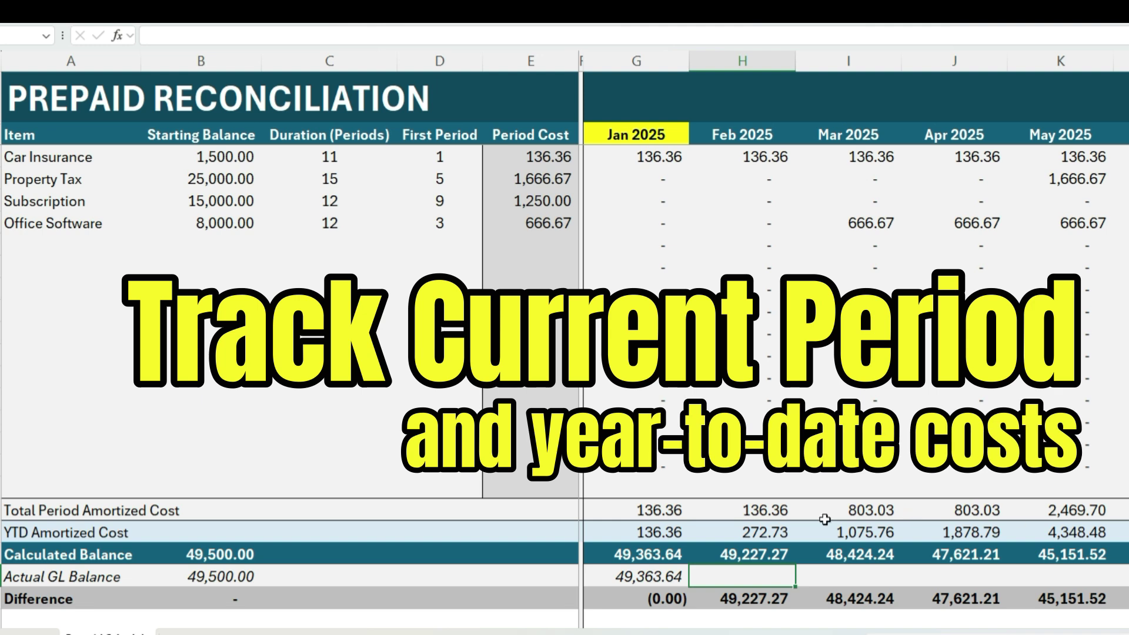
drag(914, 629, 935, 629)
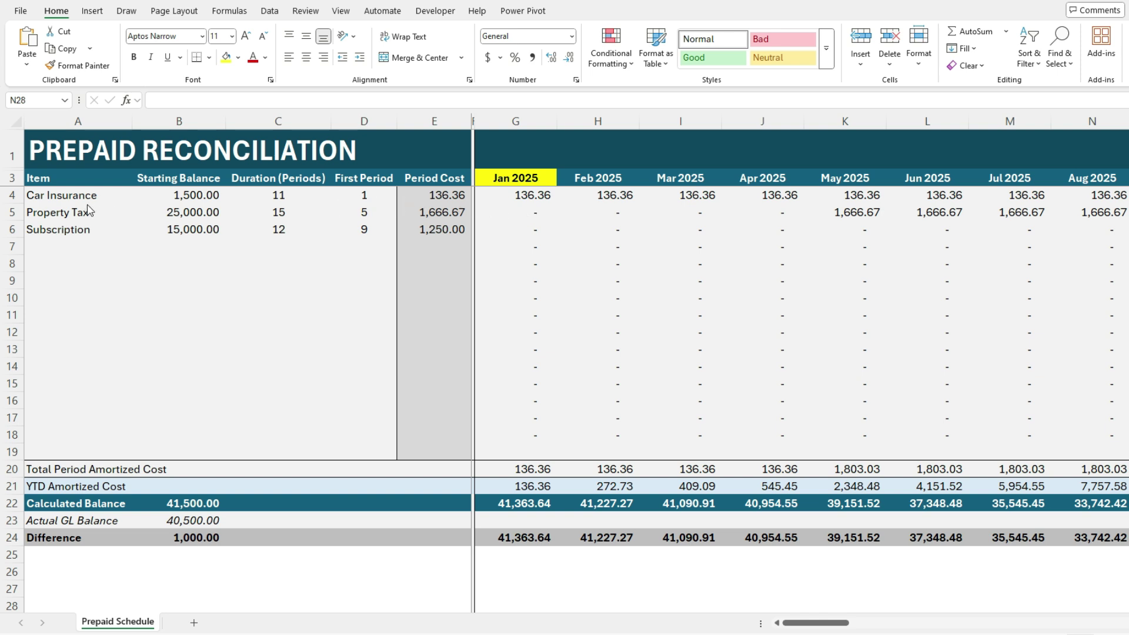
click(519, 200)
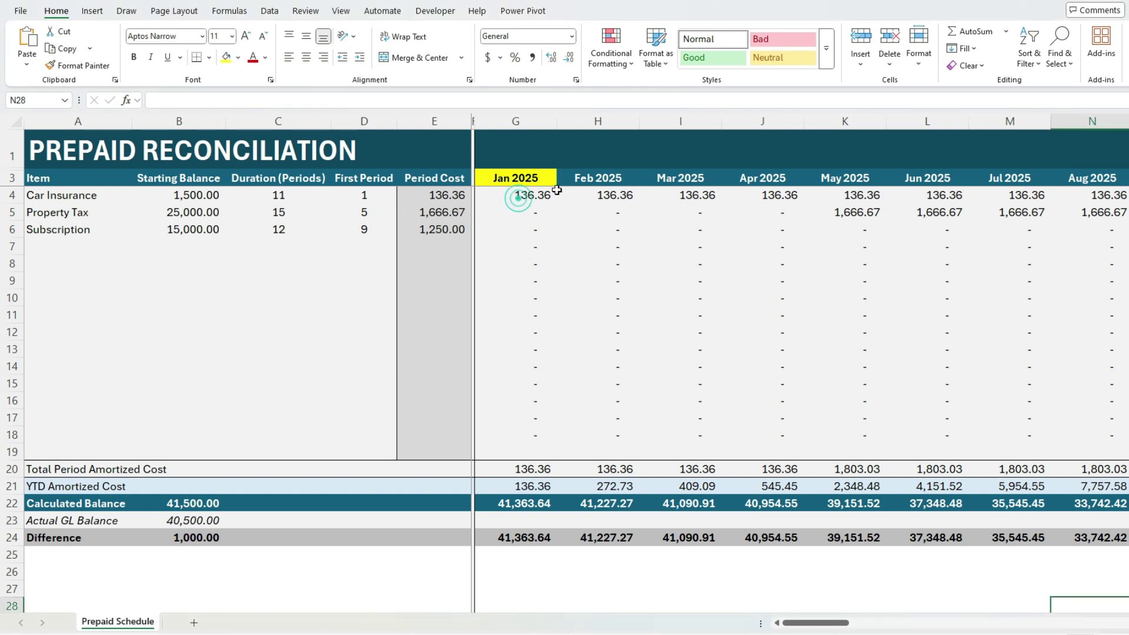
key(Right)
key(Right)
key(Right)
key(Right)
key(Right)
key(Right)
key(Right)
key(Right)
key(Right)
key(Right)
key(Right)
key(Right)
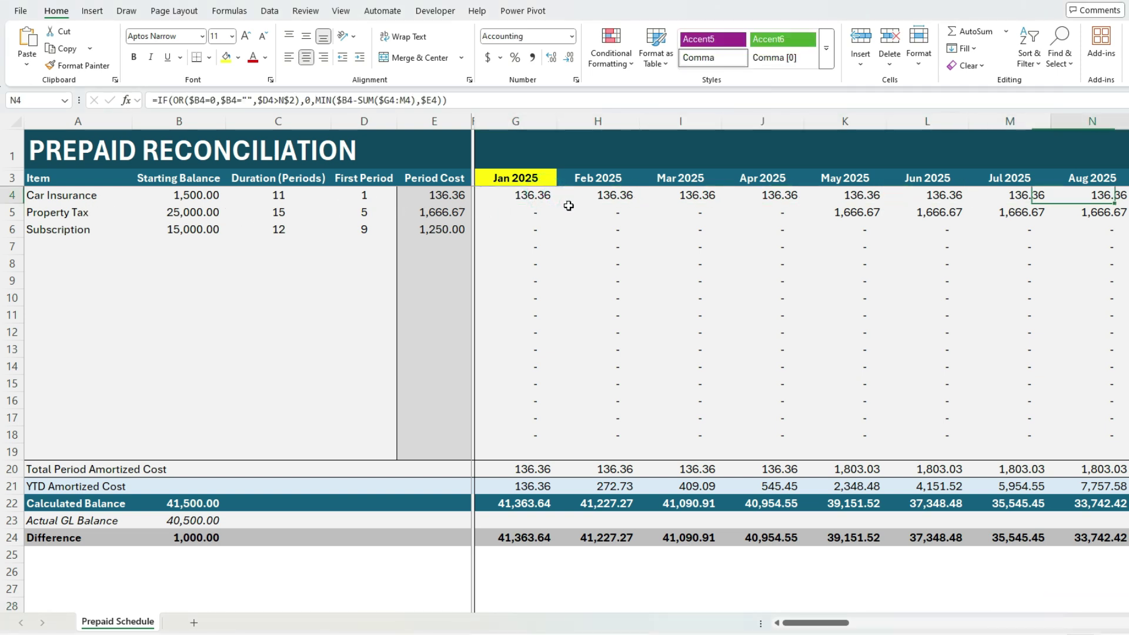
key(Left)
key(Left)
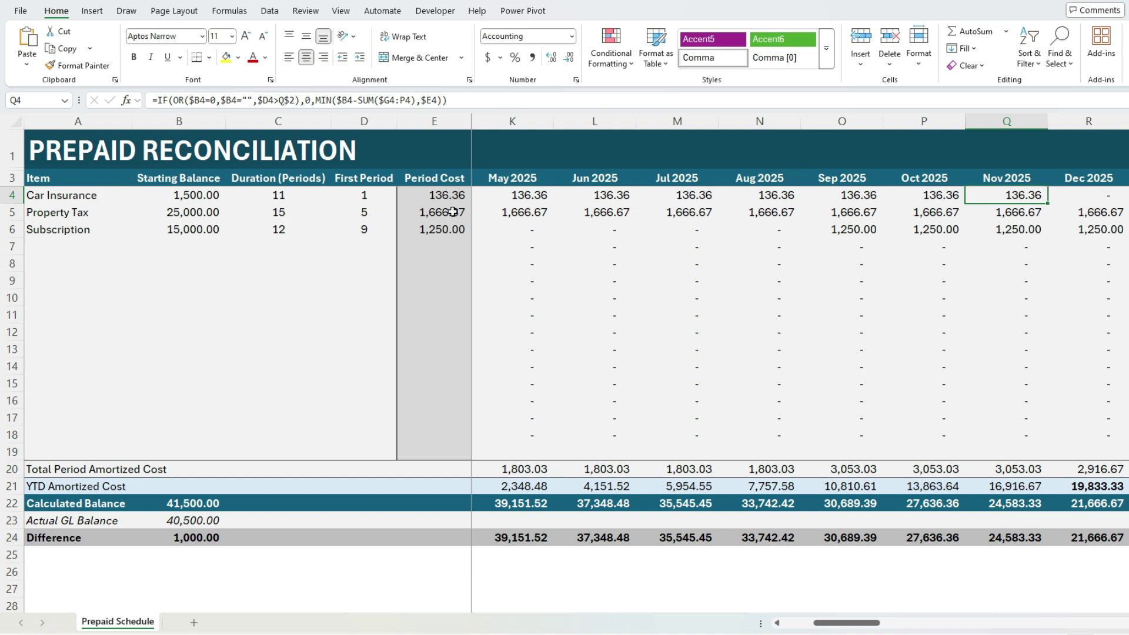
scroll(537, 220, left, 4)
click(537, 217)
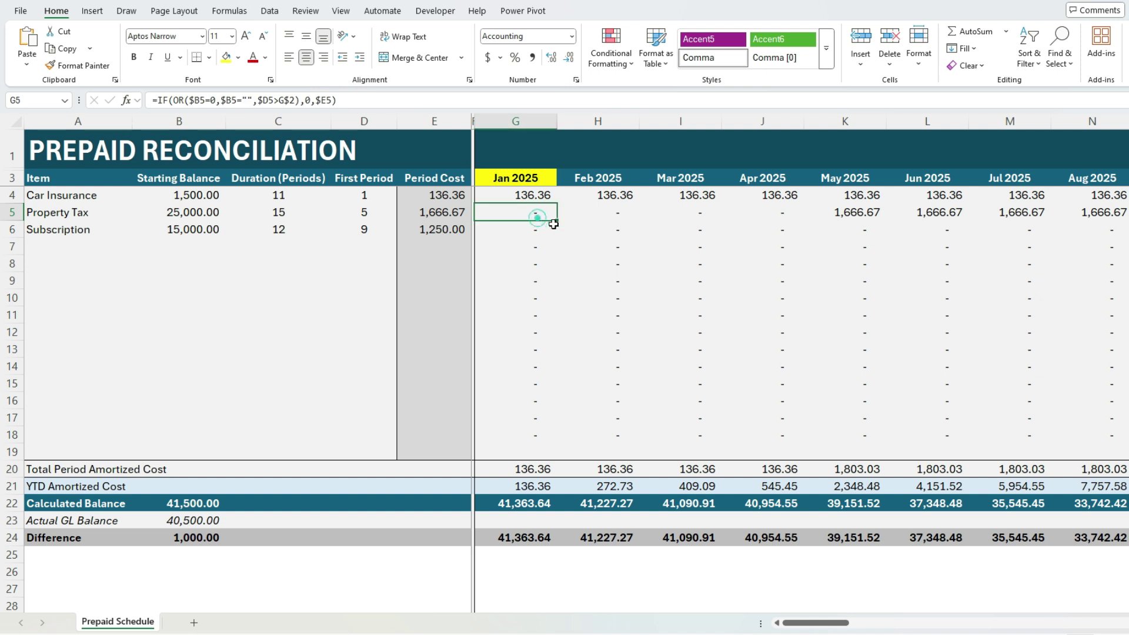
key(Right)
key(Right)
key(Right)
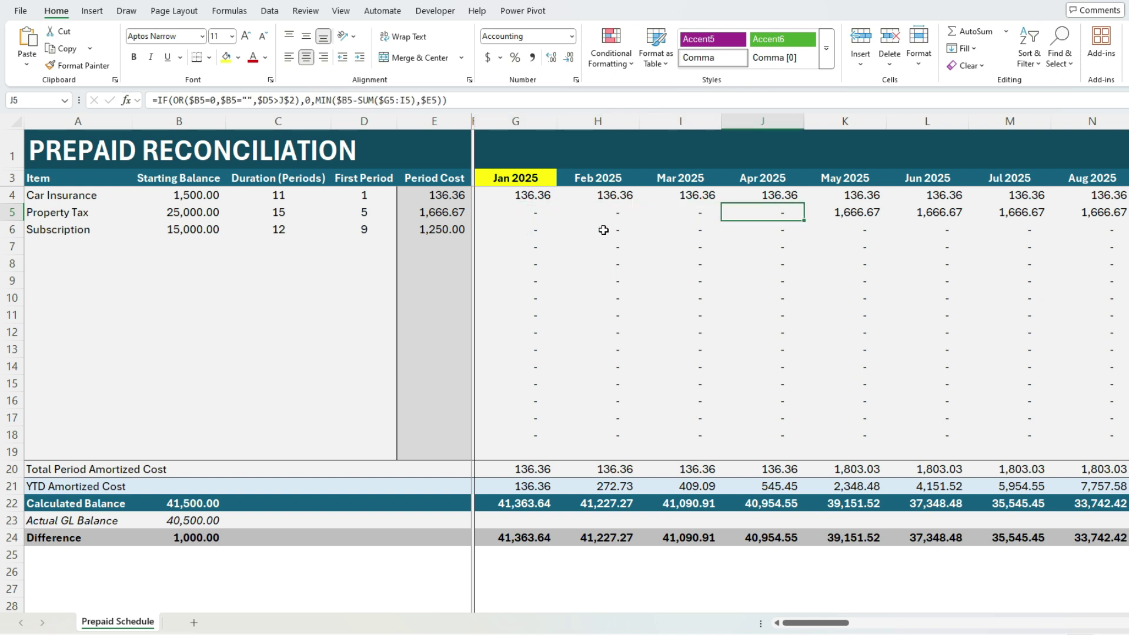
key(Right)
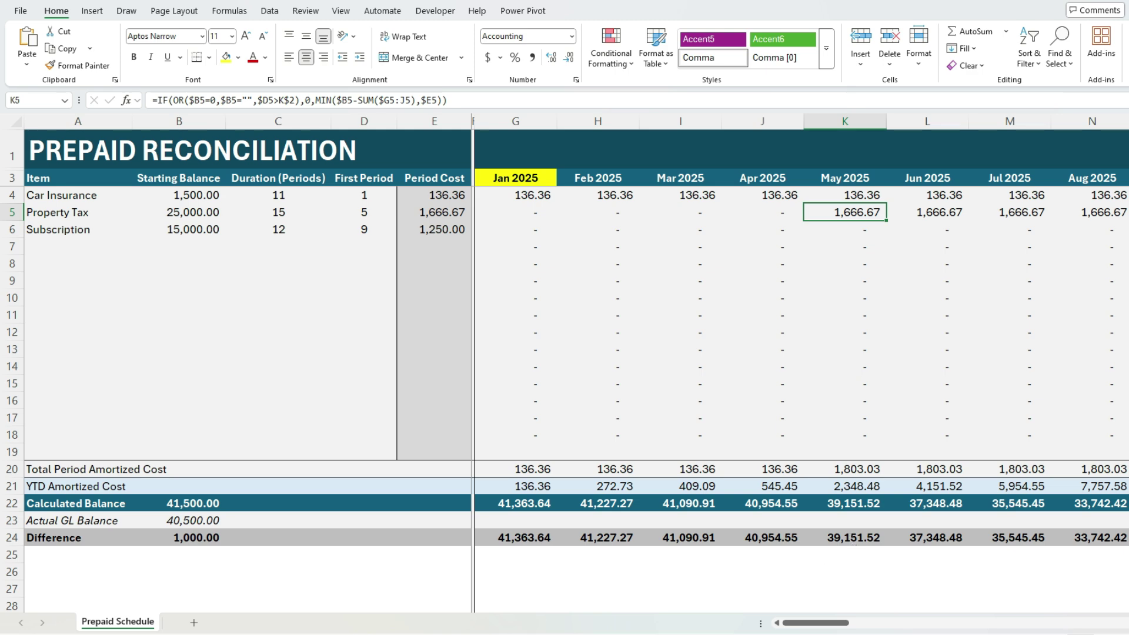
Browse the empty row below Subscription out to 2029, then scroll back toward Jan 2025.
drag(822, 629, 880, 628)
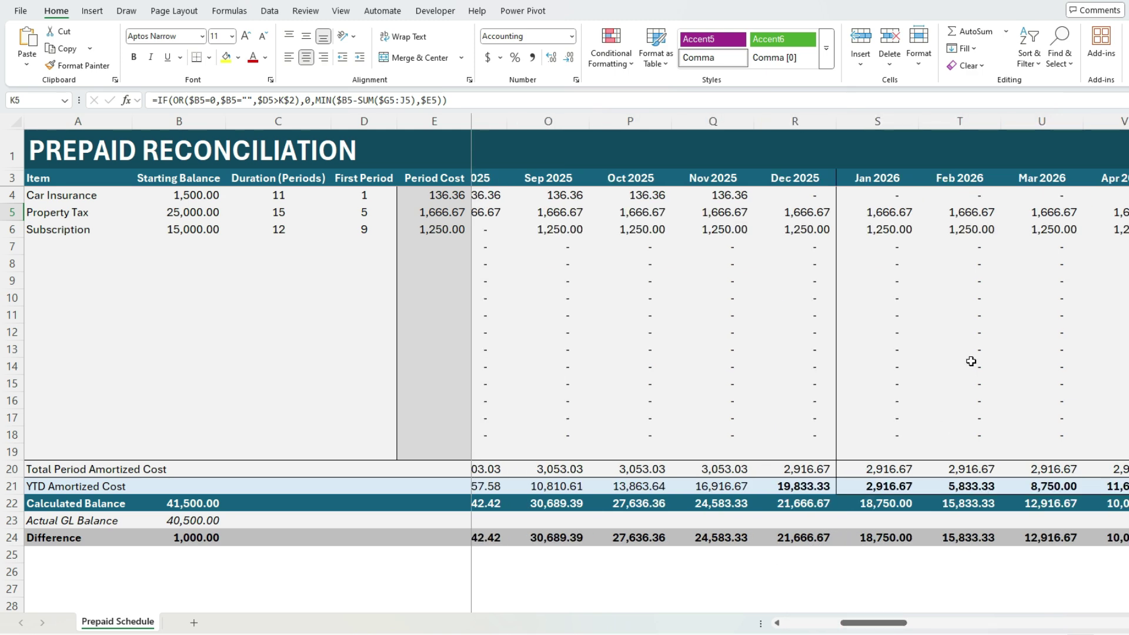
click(1031, 242)
key(ctrl+Right)
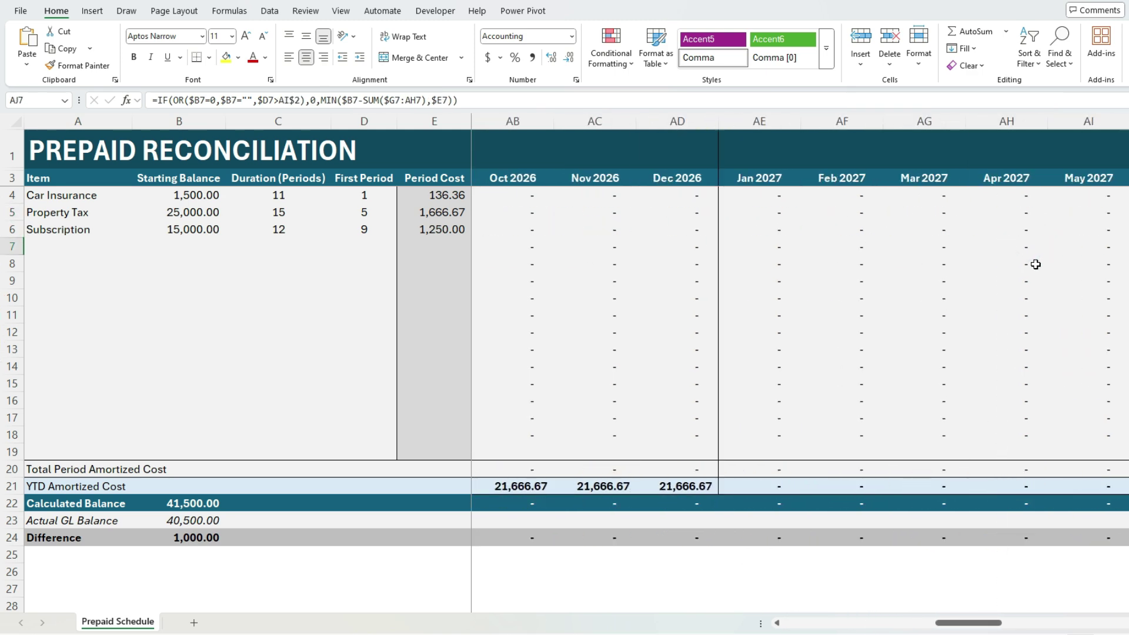
key(Right)
key(Right)
key(Right)
key(Right)
key(Right)
key(Right)
key(Right)
key(Right)
key(Right)
key(Right)
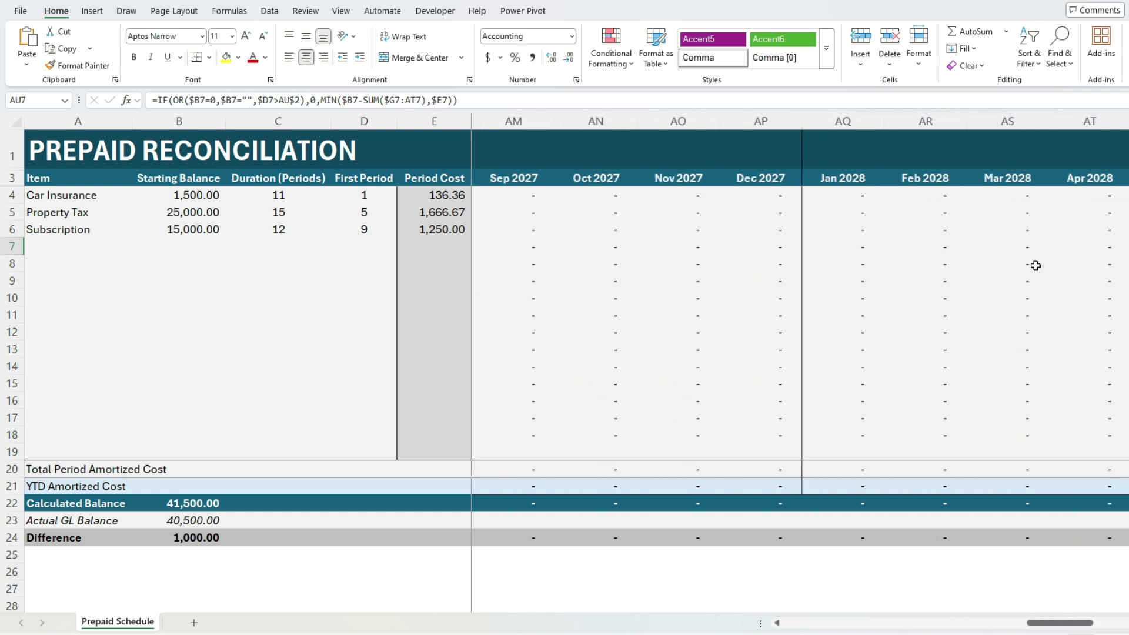
key(Right)
key(Right)
key(Right)
key(Right)
key(Right)
key(Right)
key(Right)
key(Right)
key(Right)
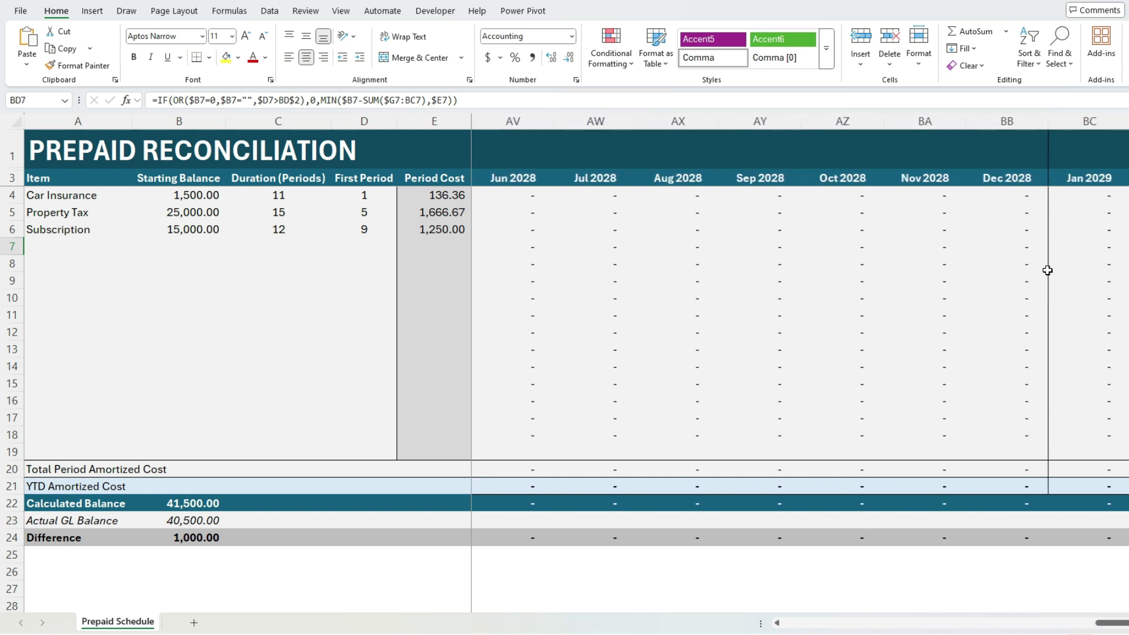
key(Right)
key(Right)
key(Right)
key(Right)
key(Right)
key(Right)
key(Right)
key(Right)
key(Right)
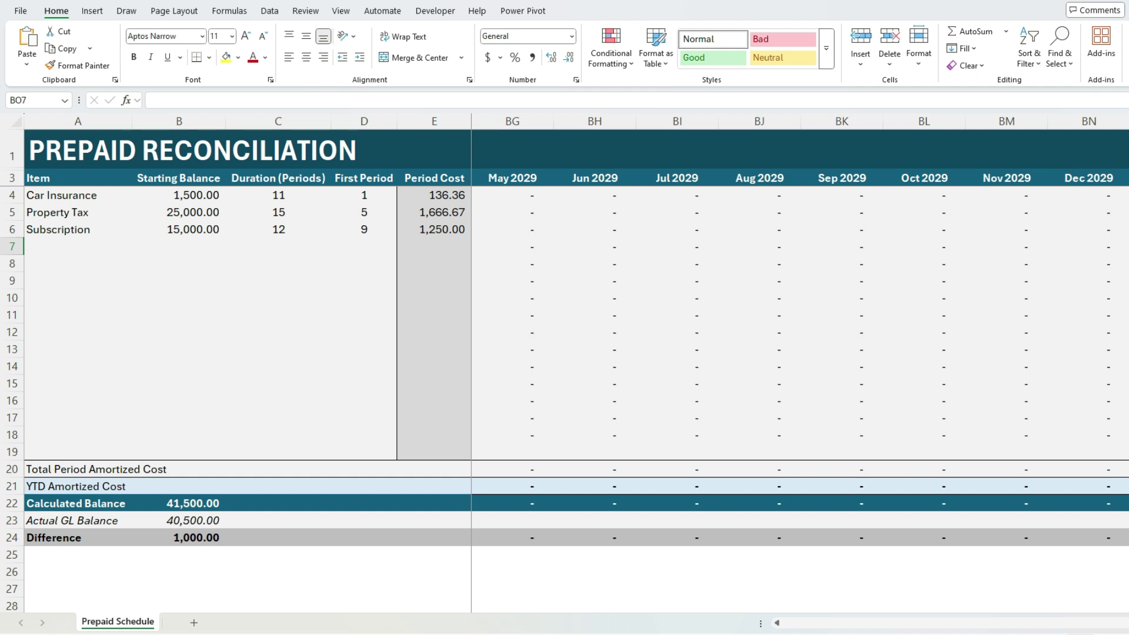
scroll(448, 371, left, 15)
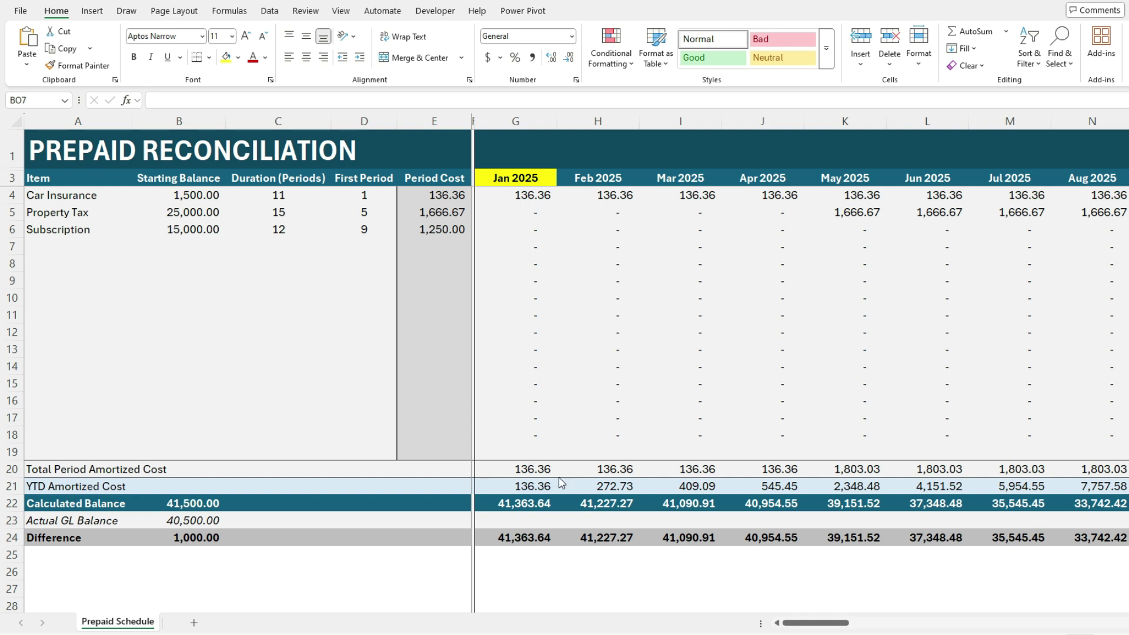
Check the Jan 2025 total =SUM(G4:G19) and each YTD formula through Dec 2025 and Jan 2026.
click(538, 470)
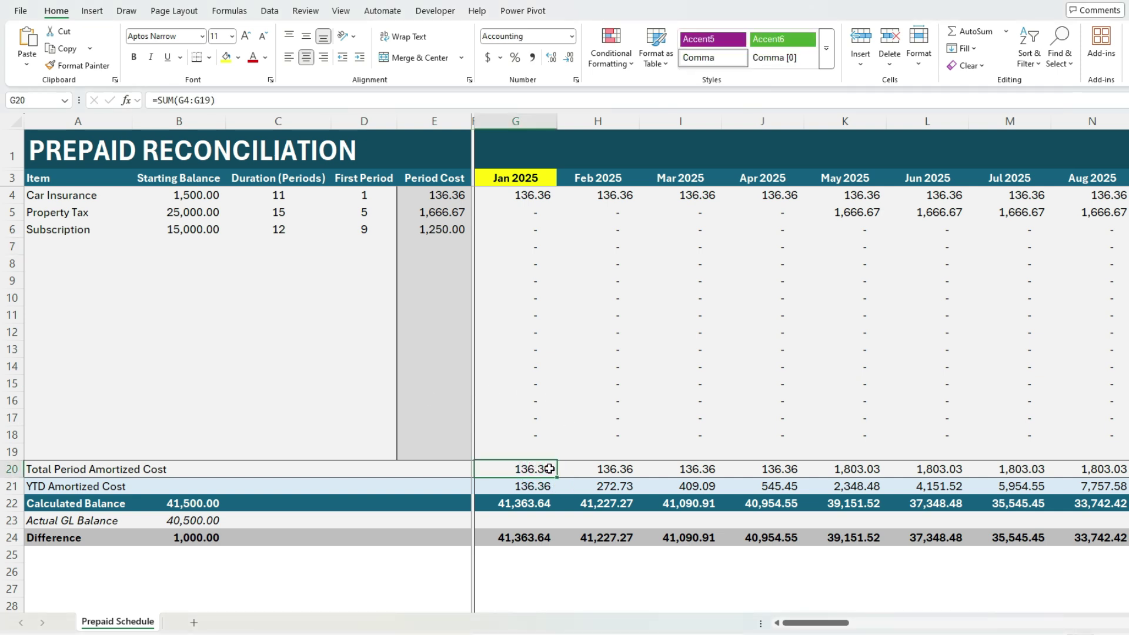
click(547, 100)
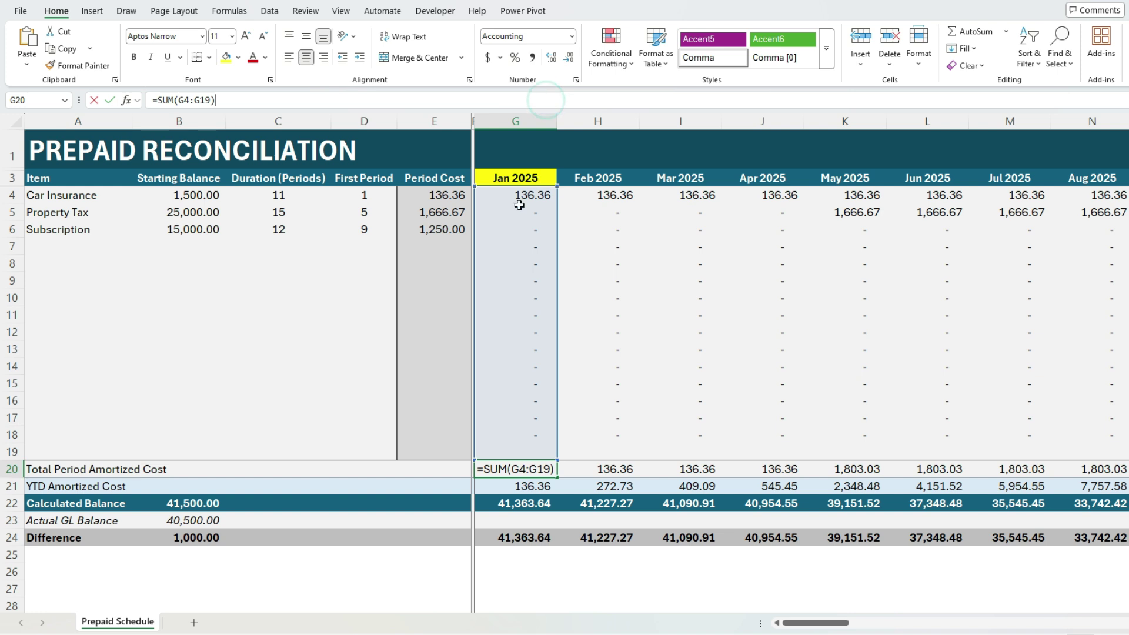
key(Return)
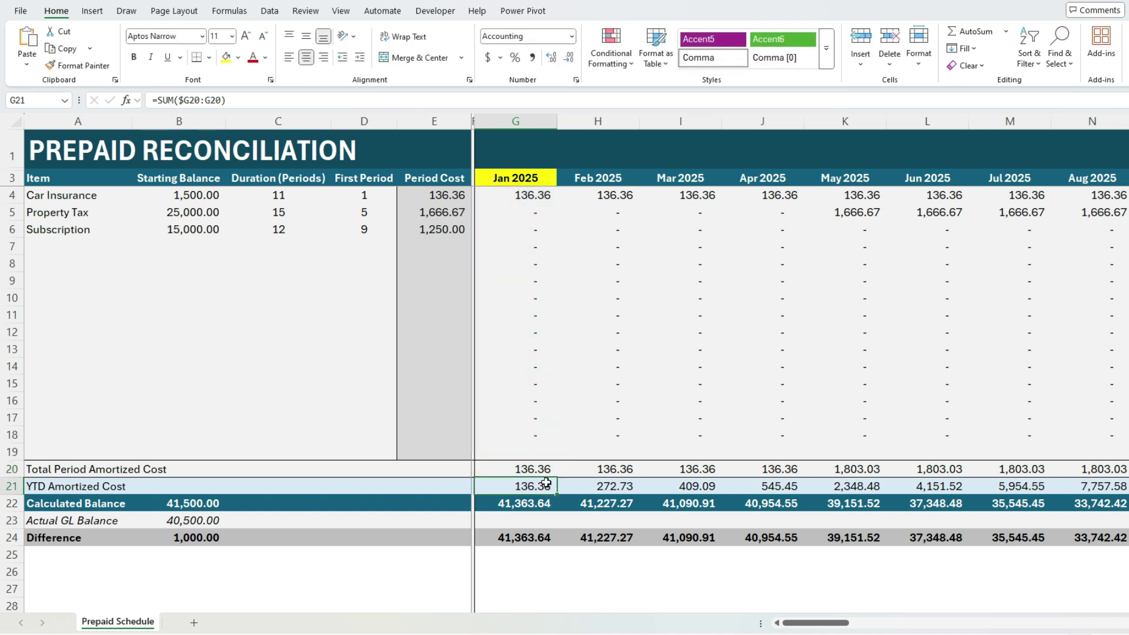
key(Right)
key(Right)
key(Right)
key(Right)
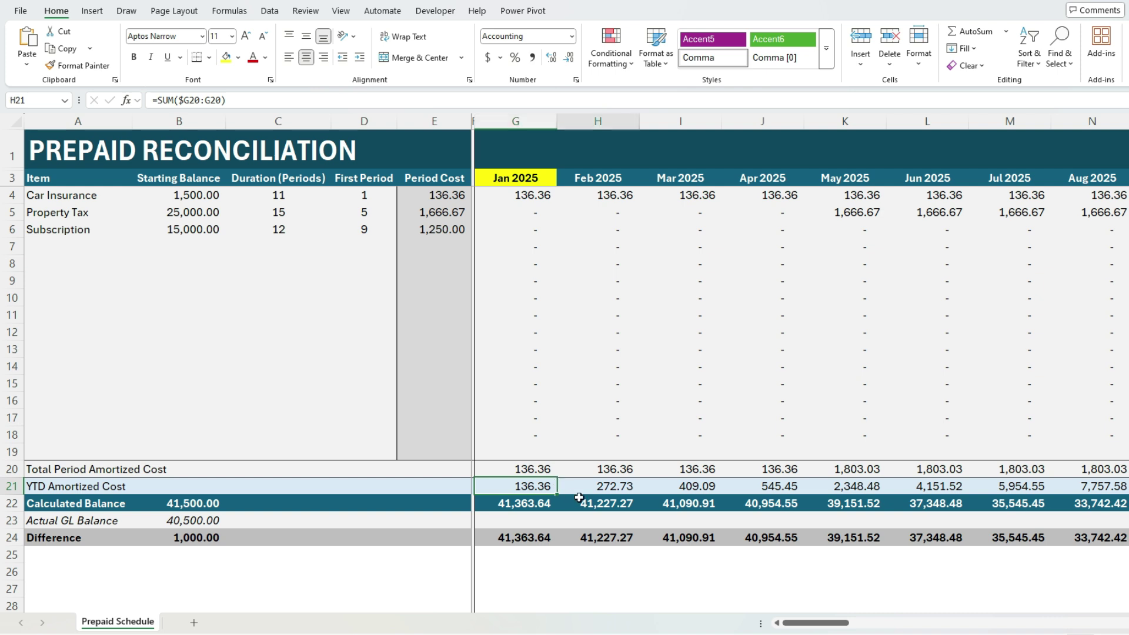
key(Right)
key(Right)
key(Right)
key(Right)
key(Right)
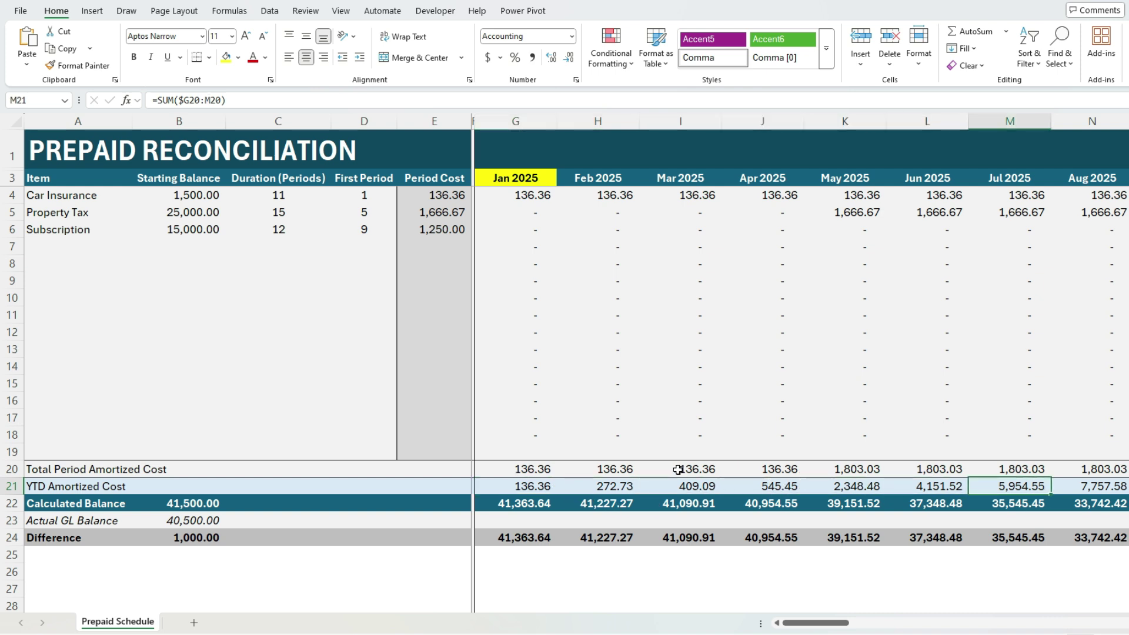
key(Right)
key(Right)
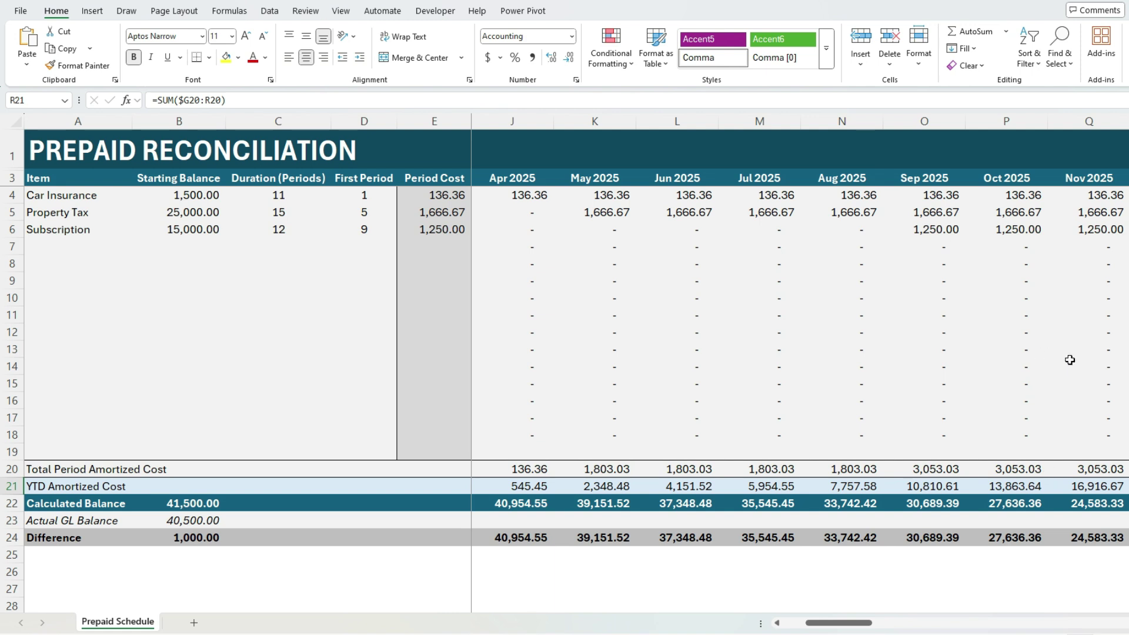
key(Right)
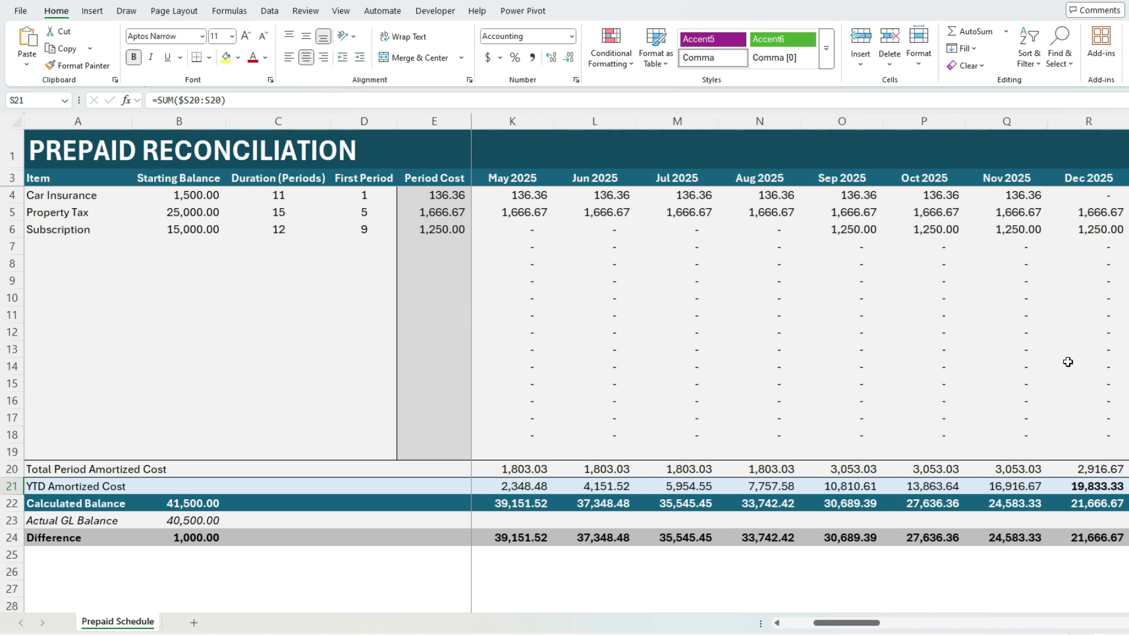
click(1105, 492)
Check 2026 YTD formulas up to December's =SUM($S20:AD20), then scroll back to column G.
key(Right)
key(Up)
key(Up)
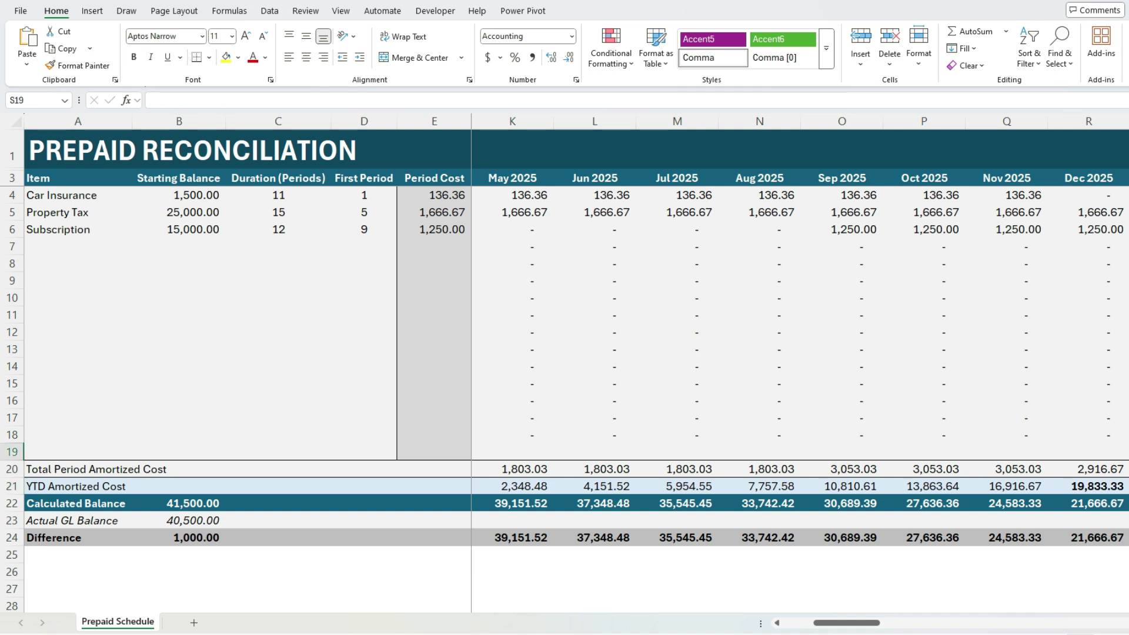
key(Right)
key(Right)
key(Right)
key(Right)
key(Right)
key(Right)
key(Right)
key(Right)
key(Right)
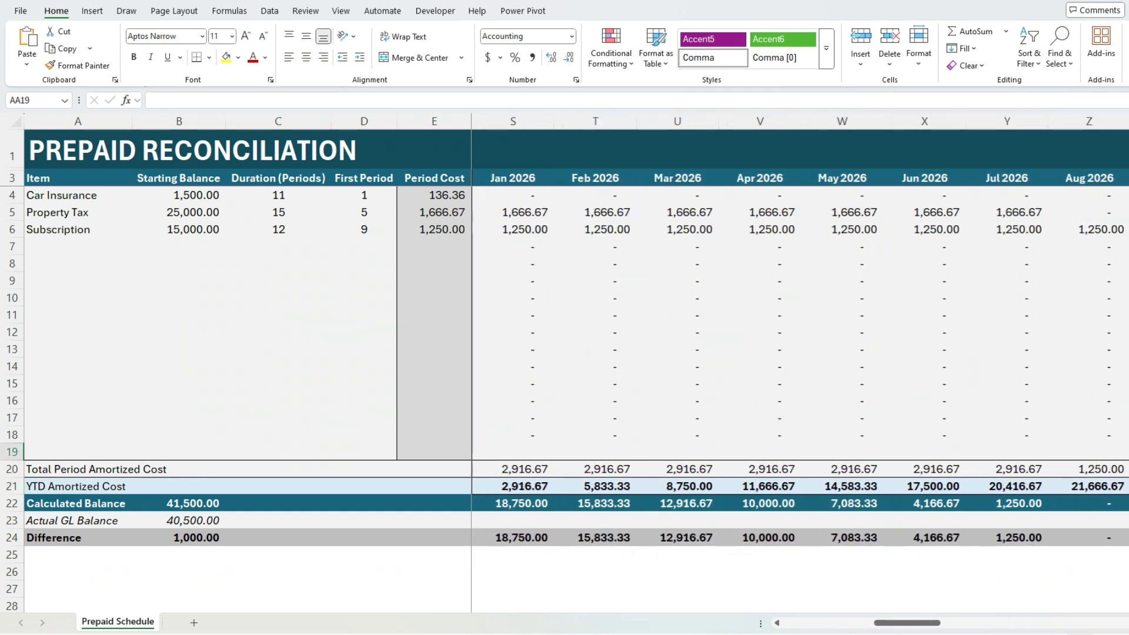
key(Right)
key(Right)
key(Right)
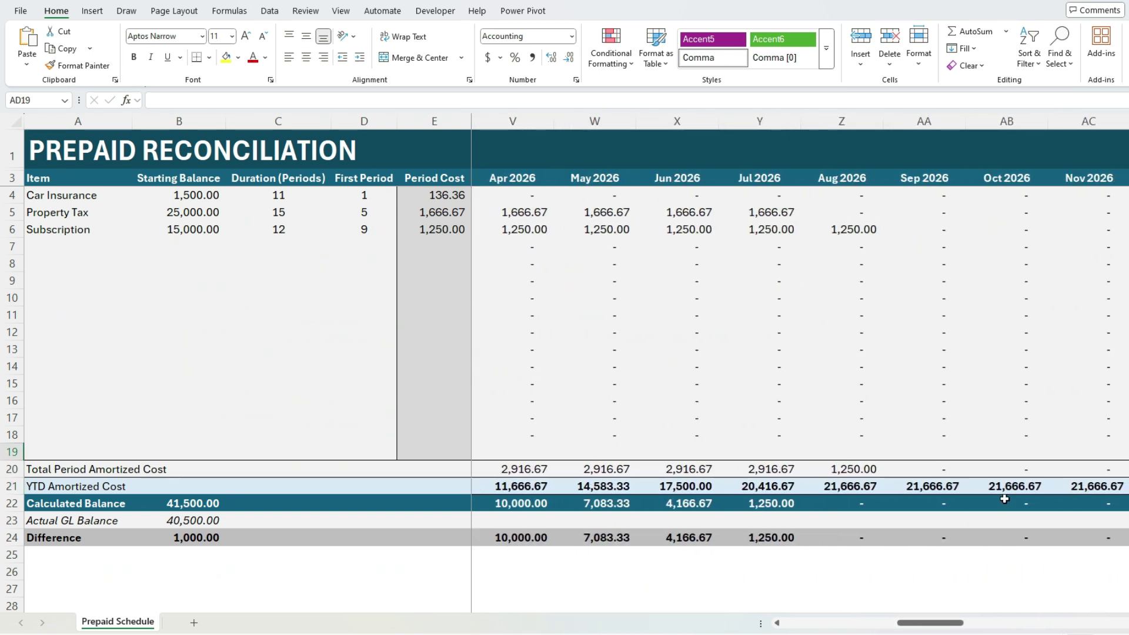
click(1117, 487)
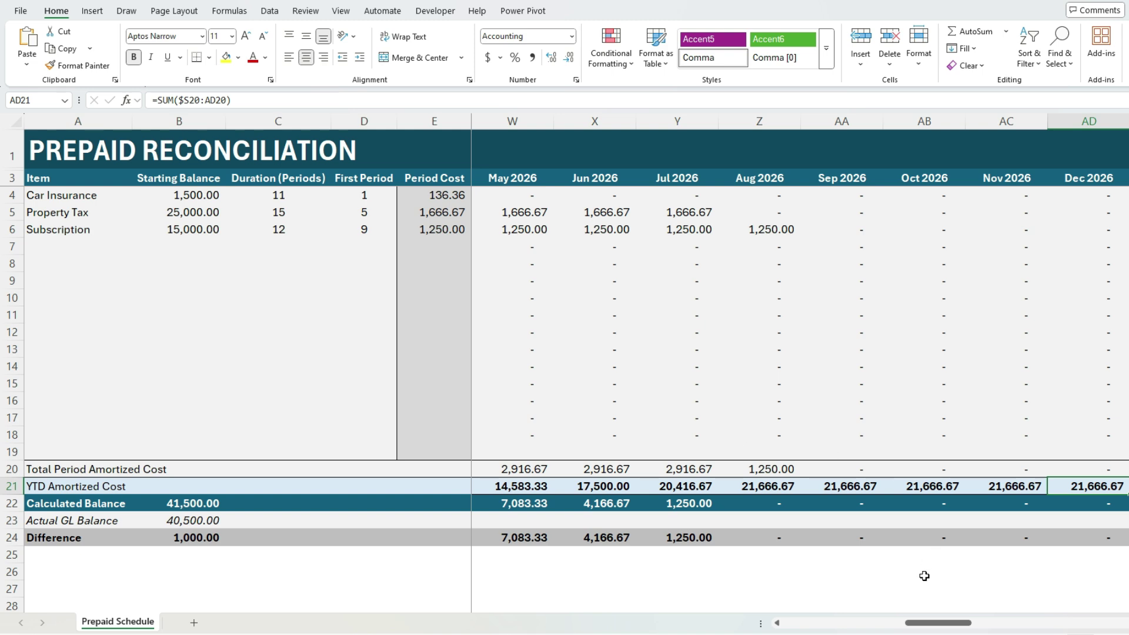
drag(914, 622, 786, 628)
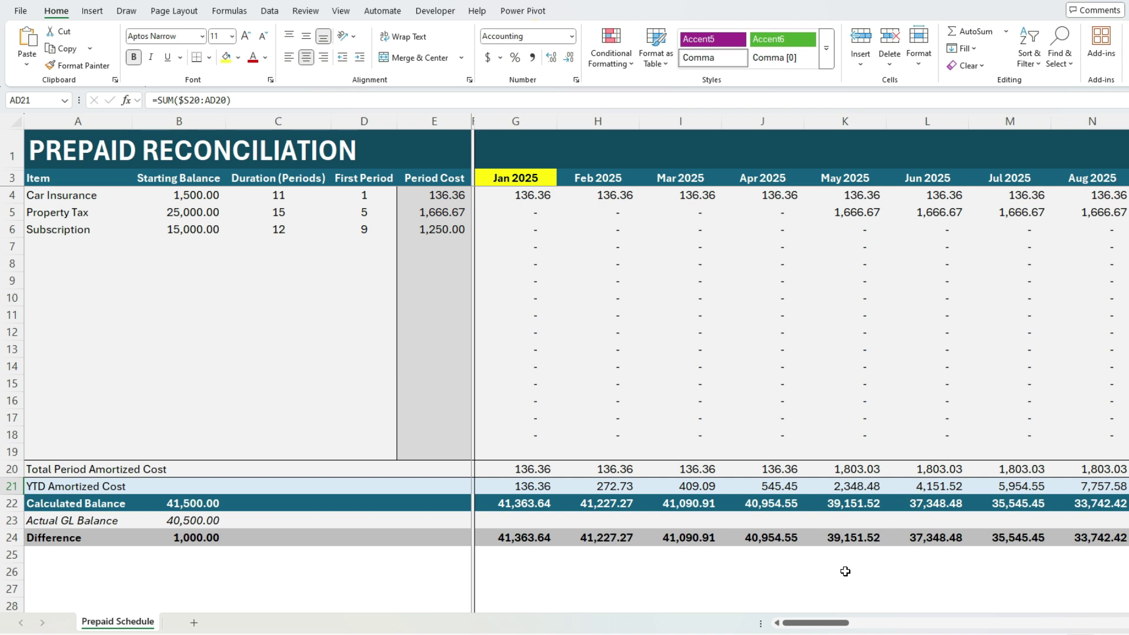
drag(817, 623, 868, 622)
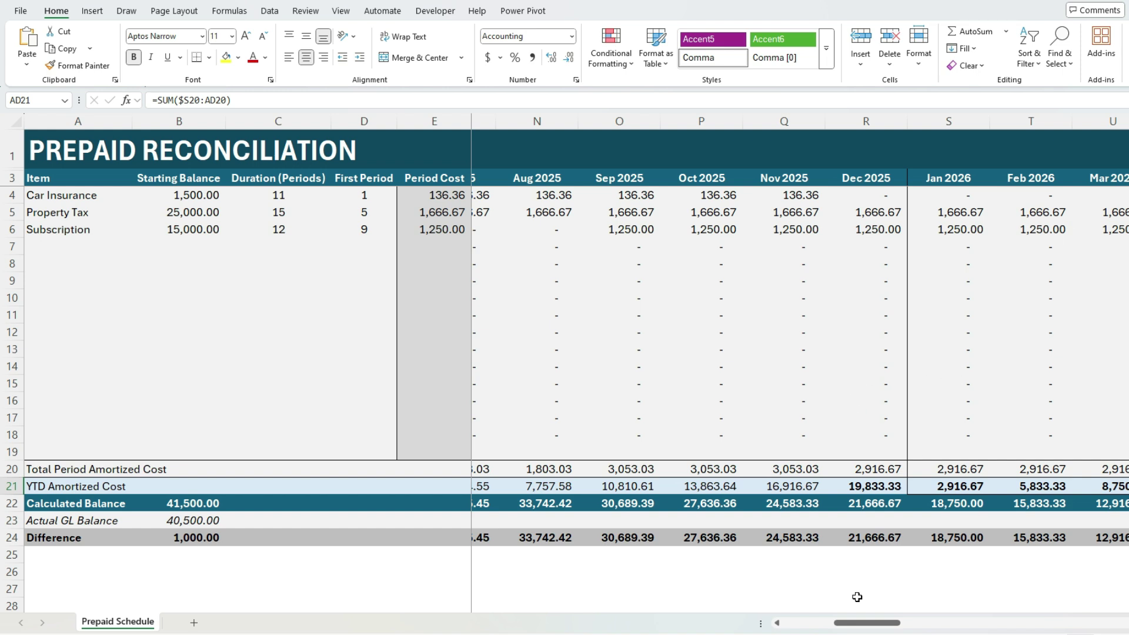
drag(849, 625, 793, 631)
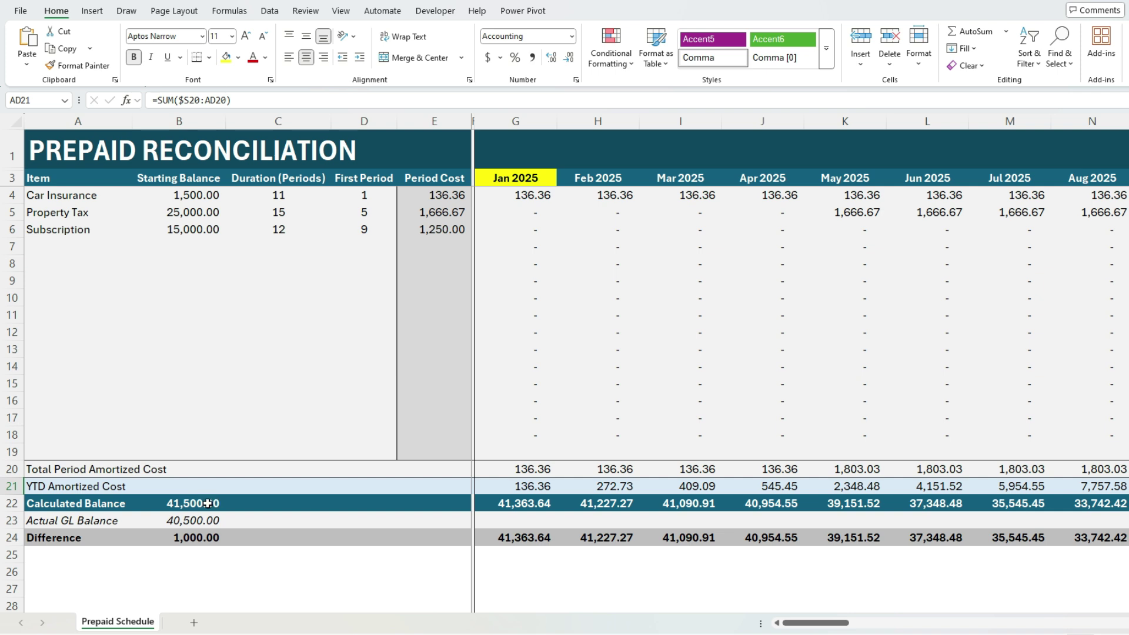
Enter 41,363.64 in G23 as the Jan 2025 actual GL balance, making the difference (0.00).
click(525, 519)
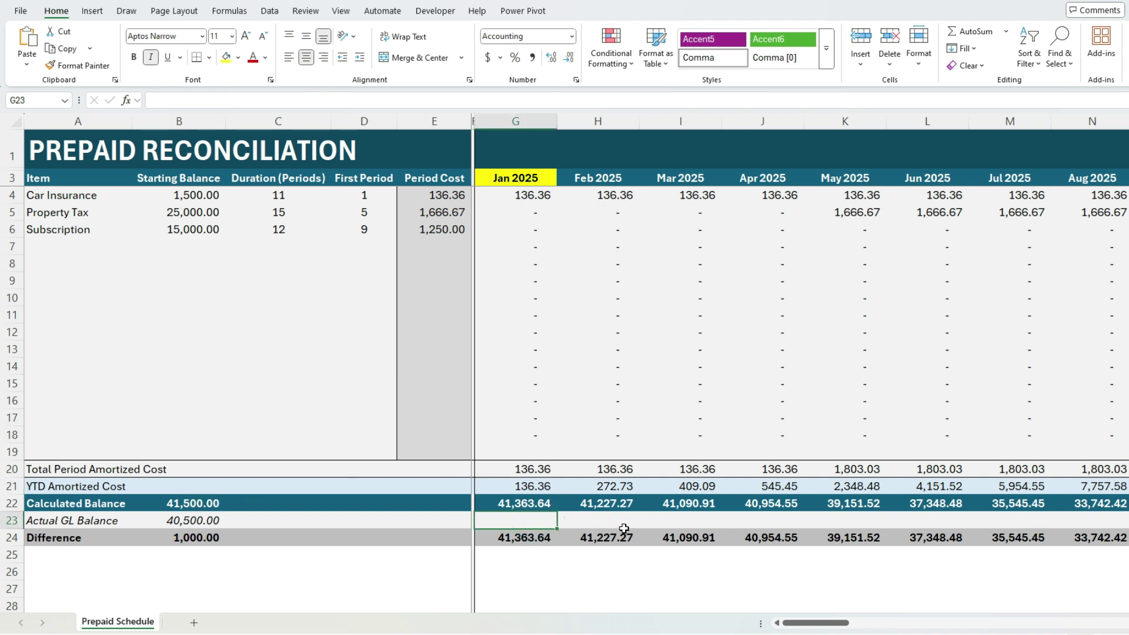
text(41,363.6)
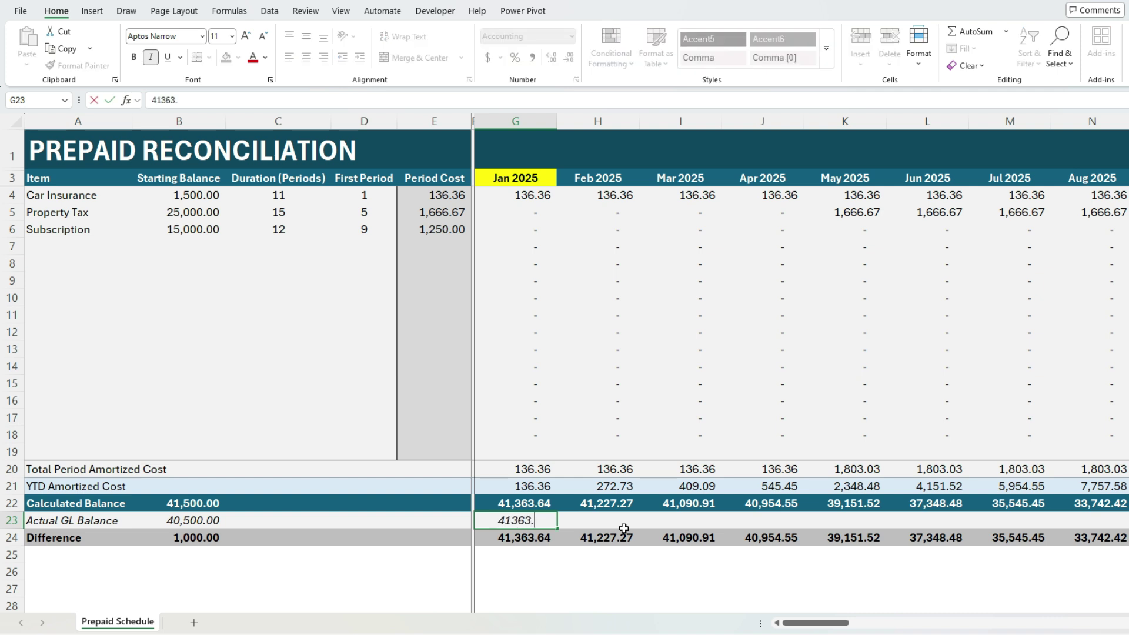
text(4)
key(Return)
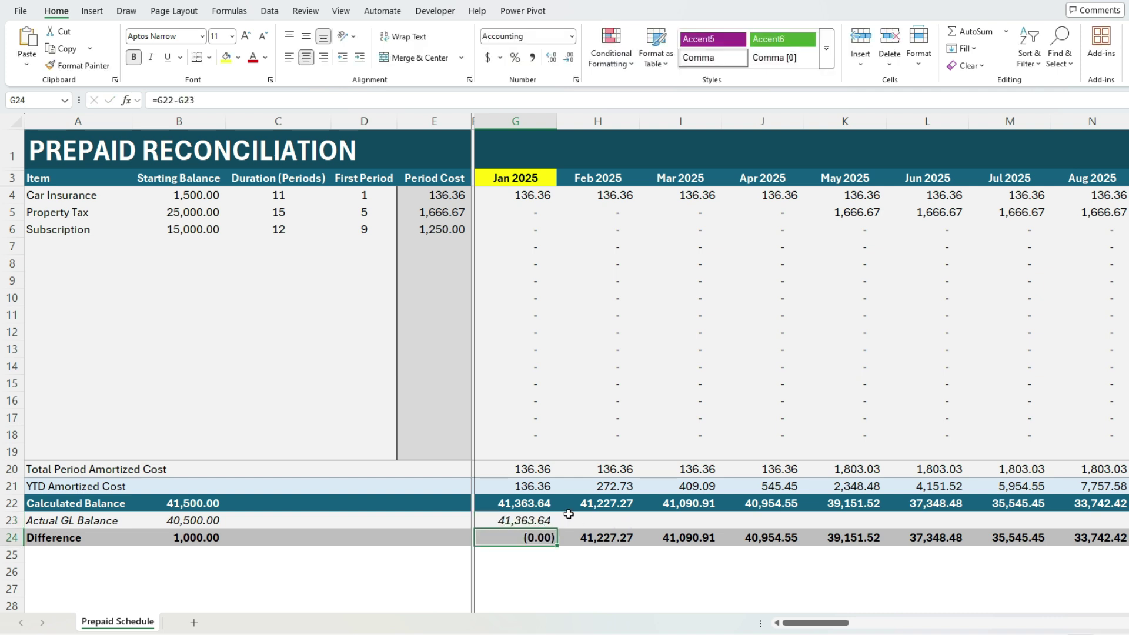